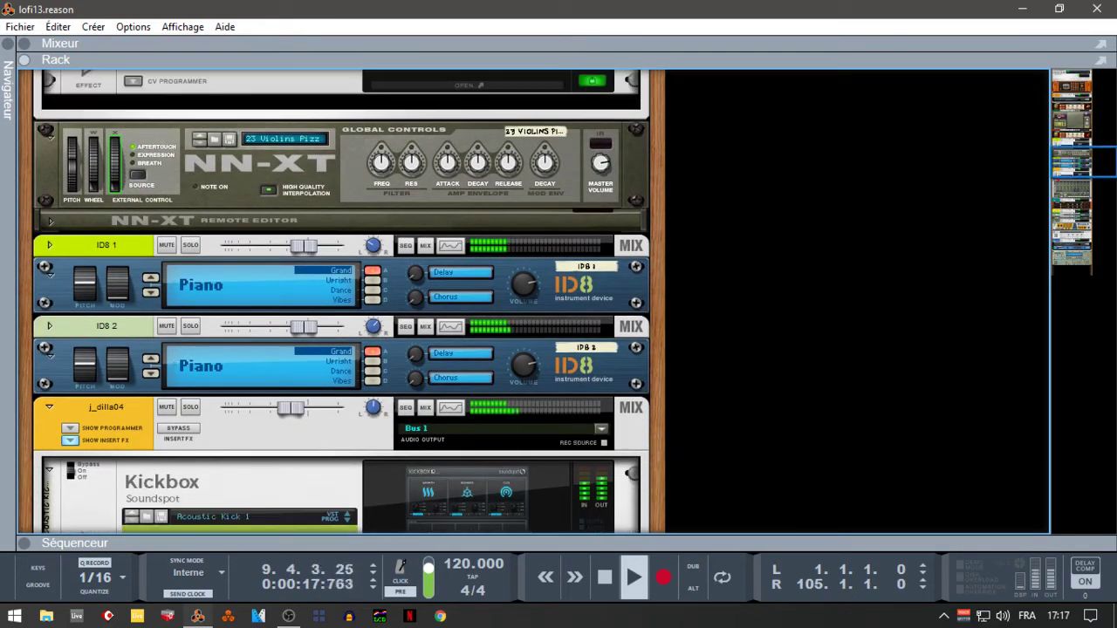
Unfold the Bass Guitar SubTractor and the EQ Bs001 Relight NN-XT in the rack to view their controls
scroll(340, 301, down, 5)
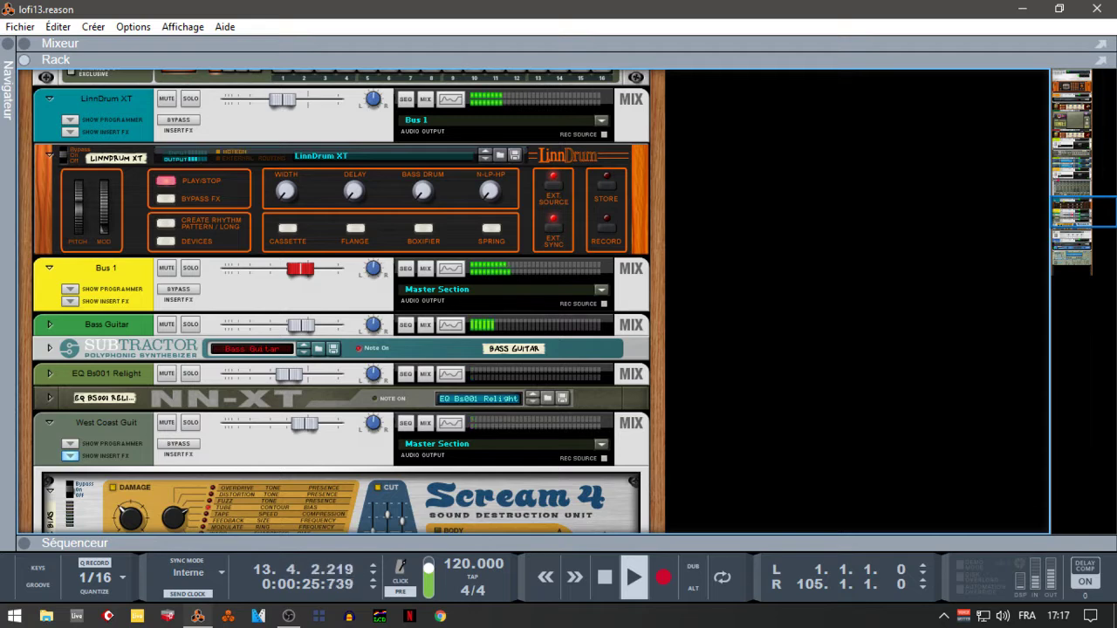
scroll(982, 227, down, 1)
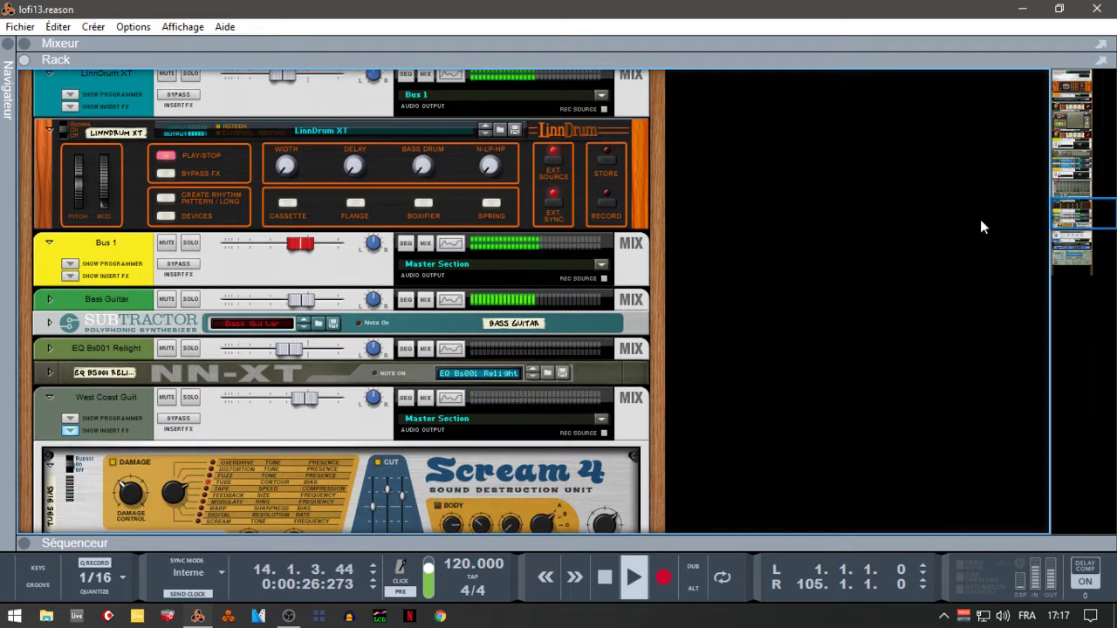
click(50, 324)
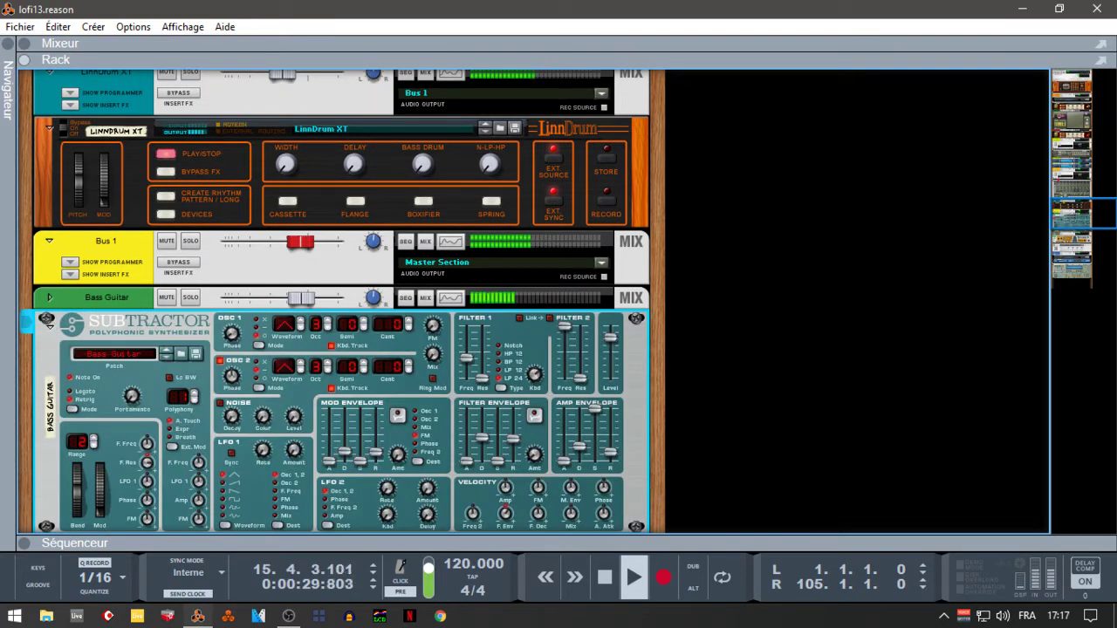
drag(1074, 221, 1074, 232)
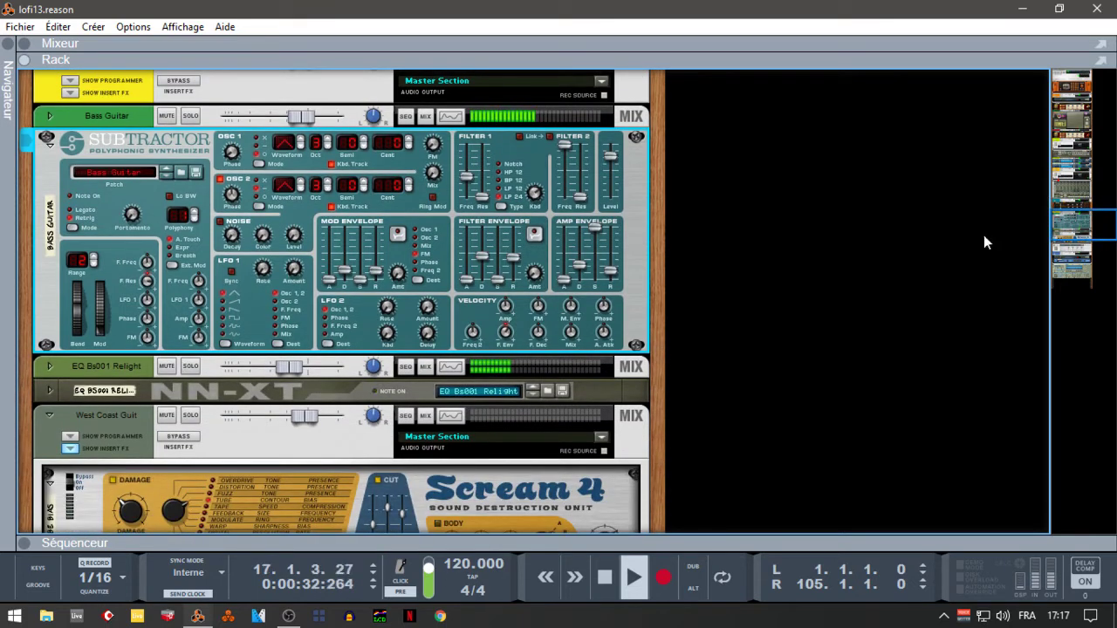
click(49, 393)
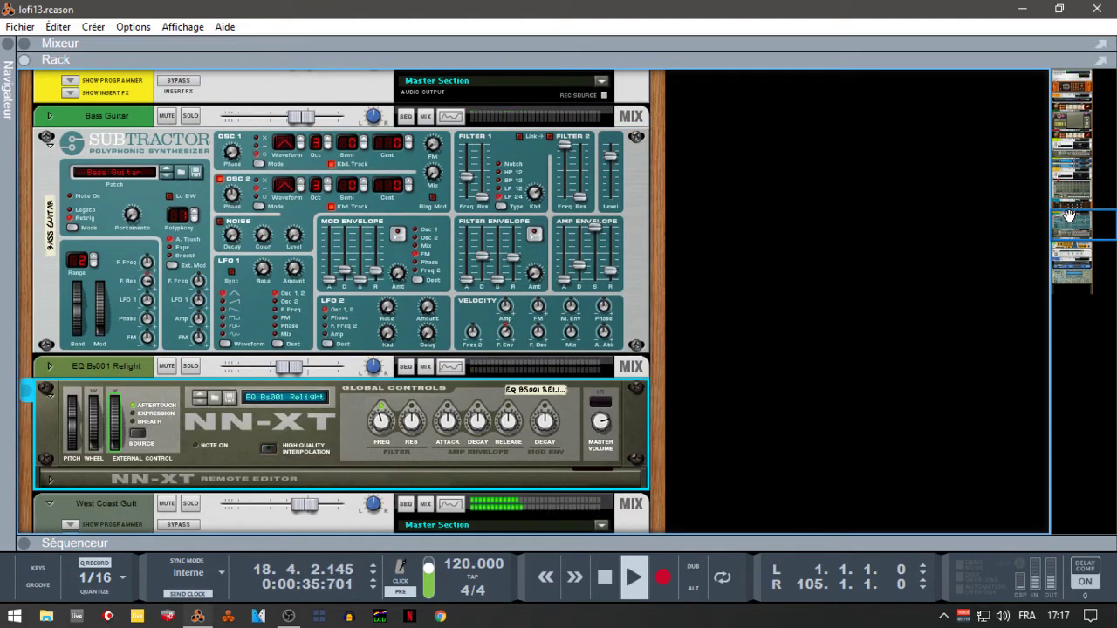
Show the devices inside the West Coast Guit Combinator and view the NN-19 sampler at the end of the rack
drag(1070, 217, 1084, 252)
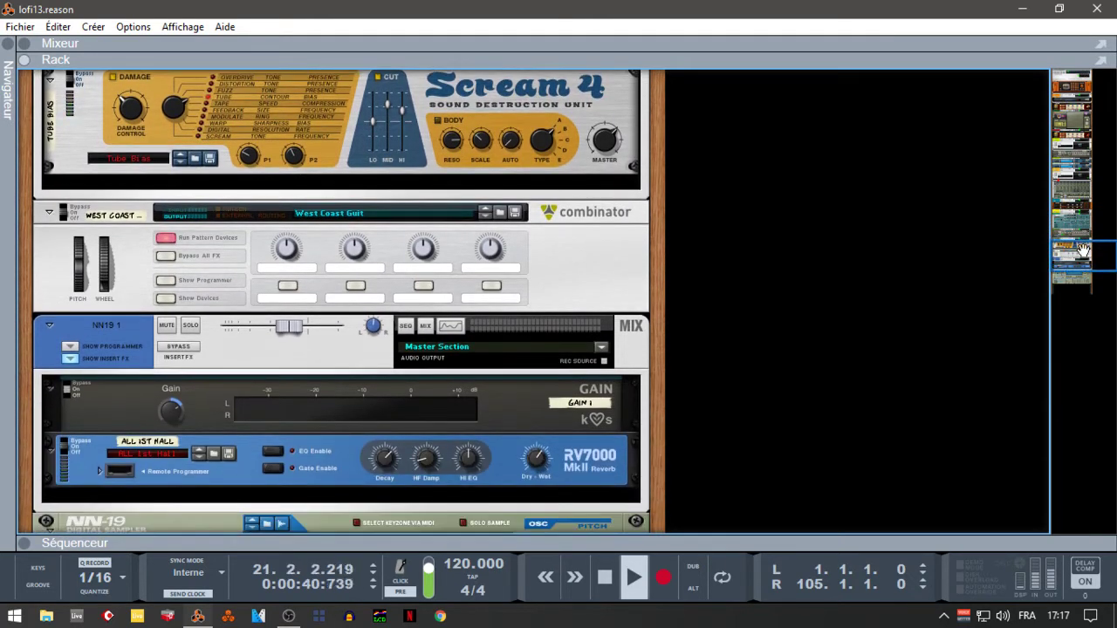
click(175, 300)
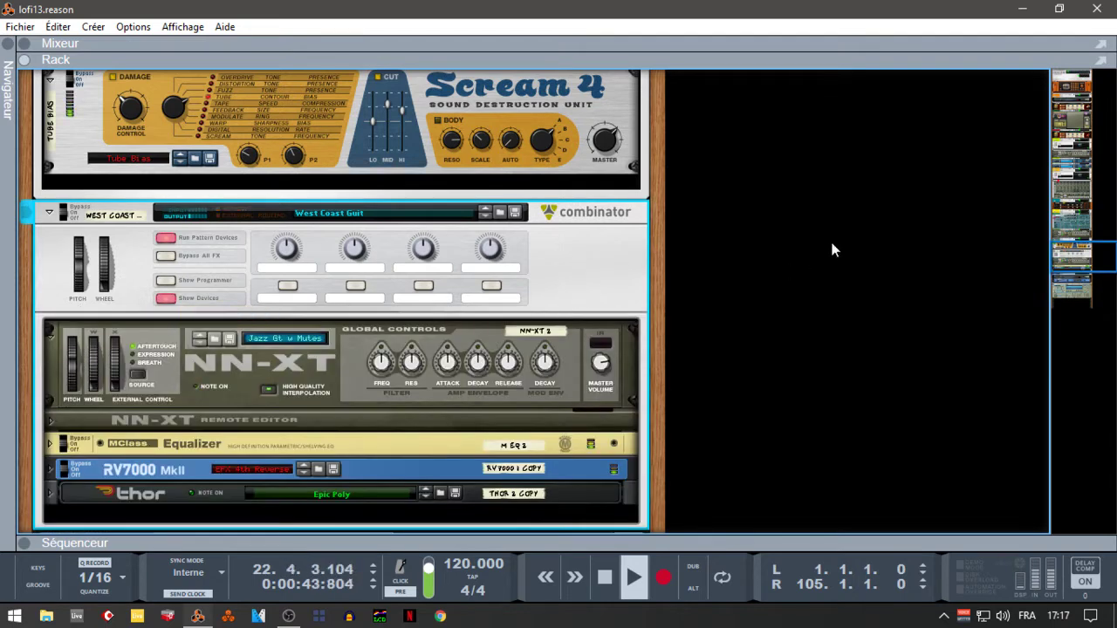
drag(1065, 254, 1086, 291)
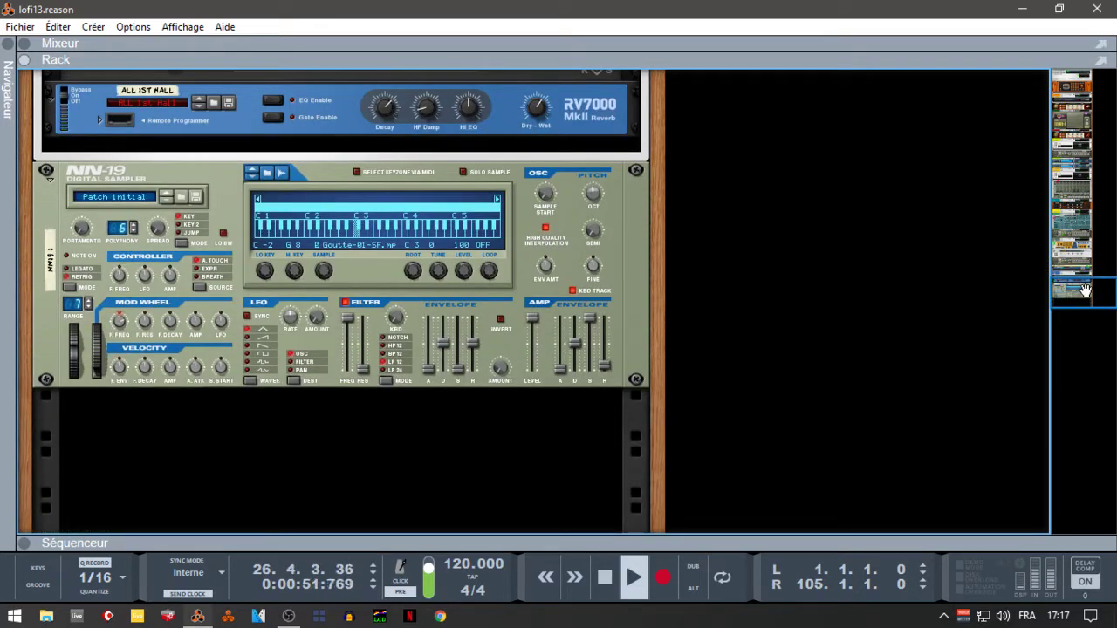
Look over the song's block arrangement in the sequencer and the channel levels in the mixer
key(F7)
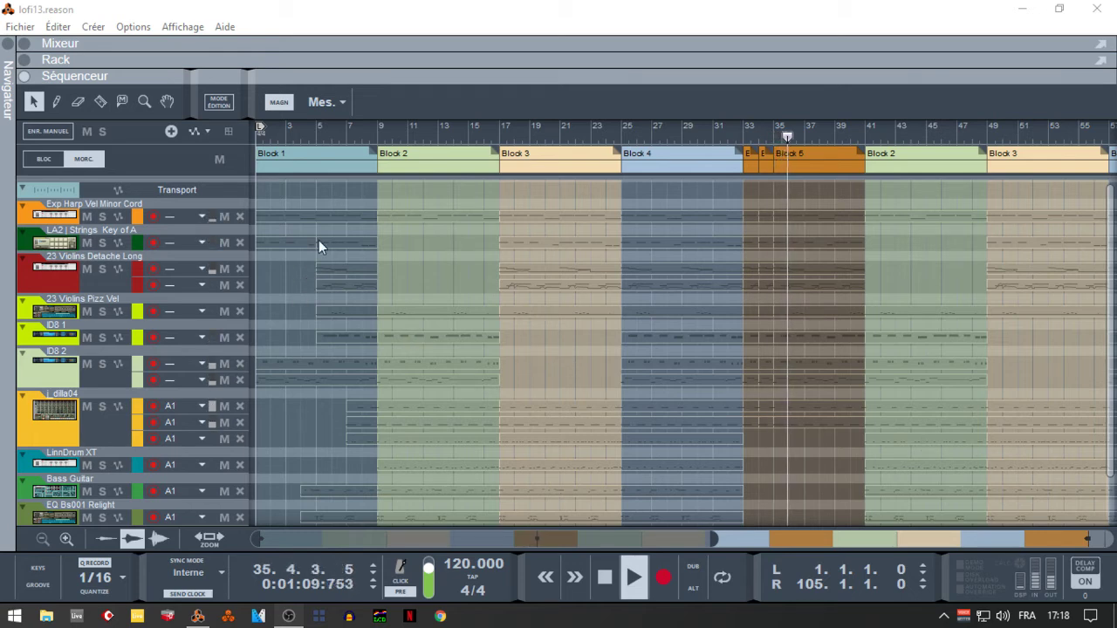
key(F6)
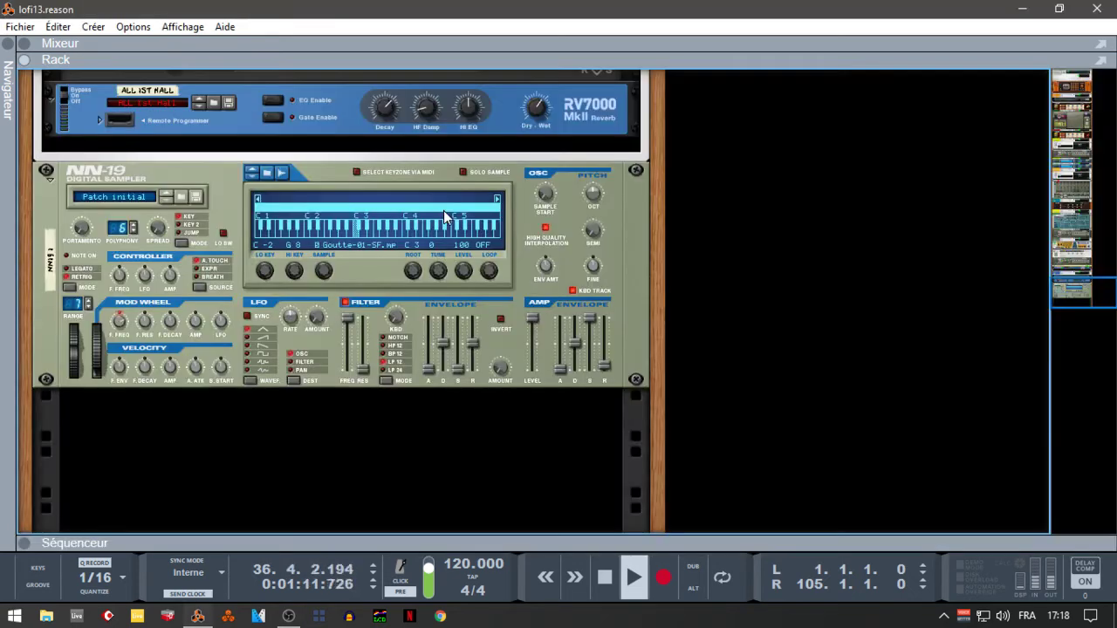
key(F5)
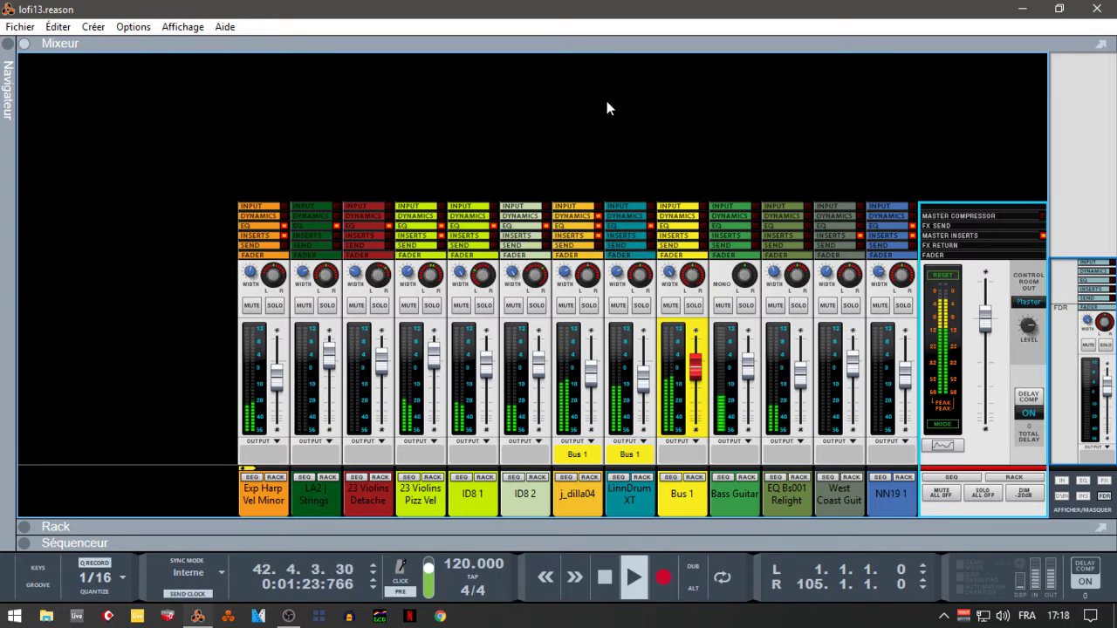
key(F7)
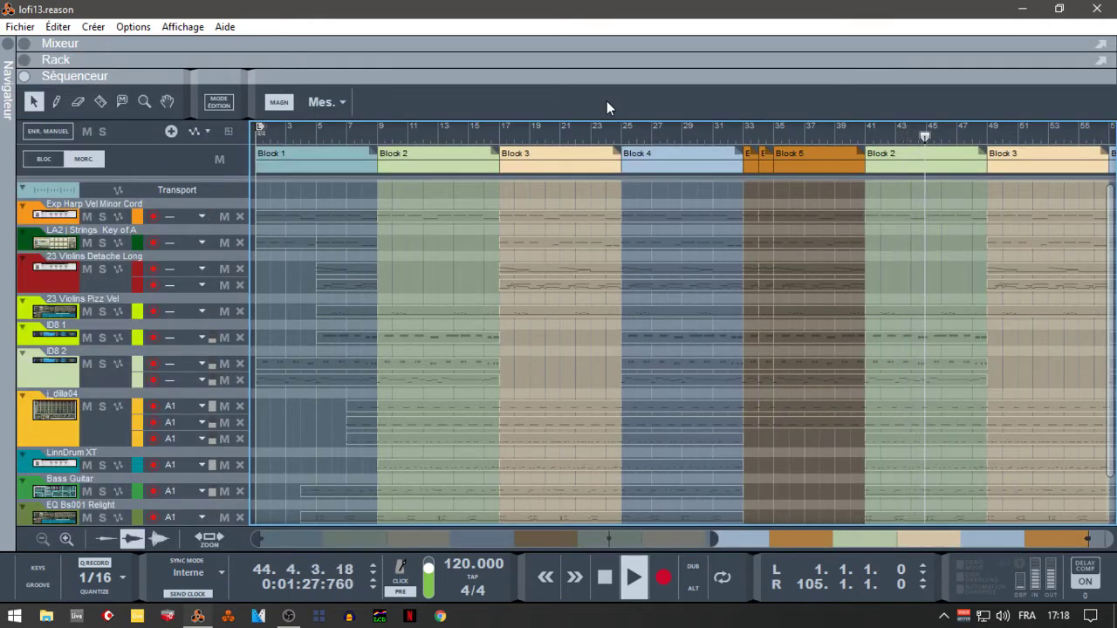
Return to the start of the rack and view the Audiomatic insert effect in the Master Section
key(F6)
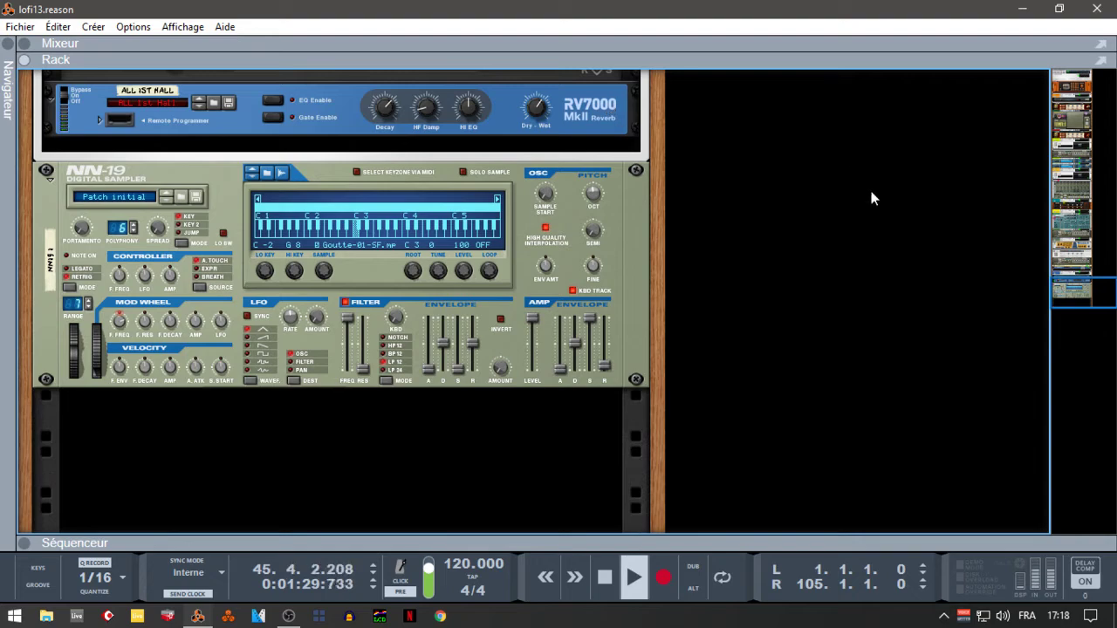
drag(1065, 290, 1036, 122)
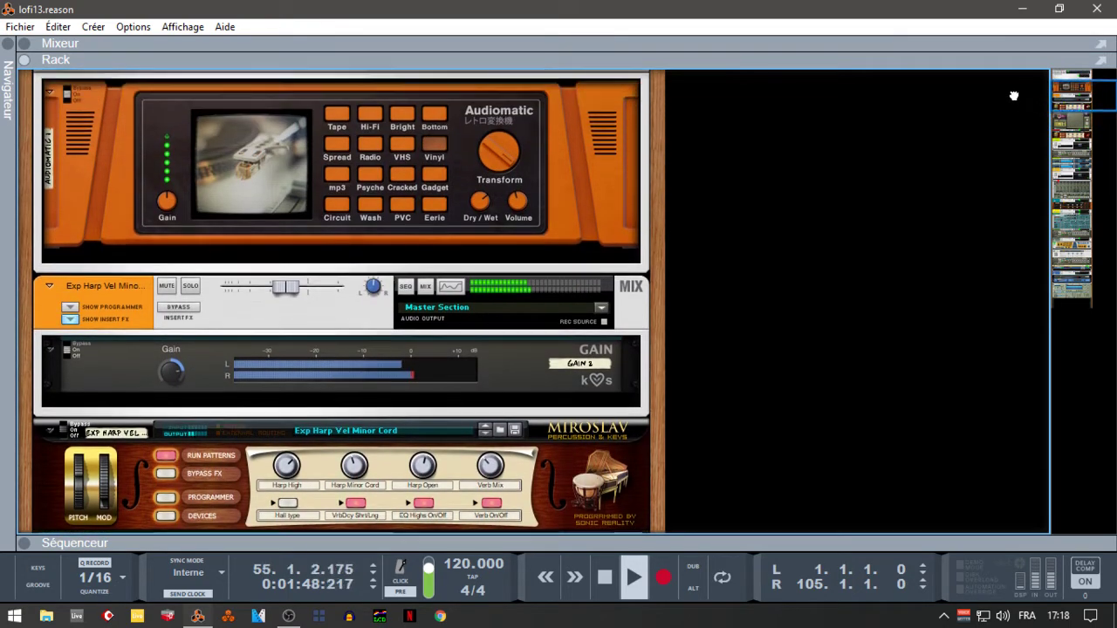
drag(1015, 95, 1006, 84)
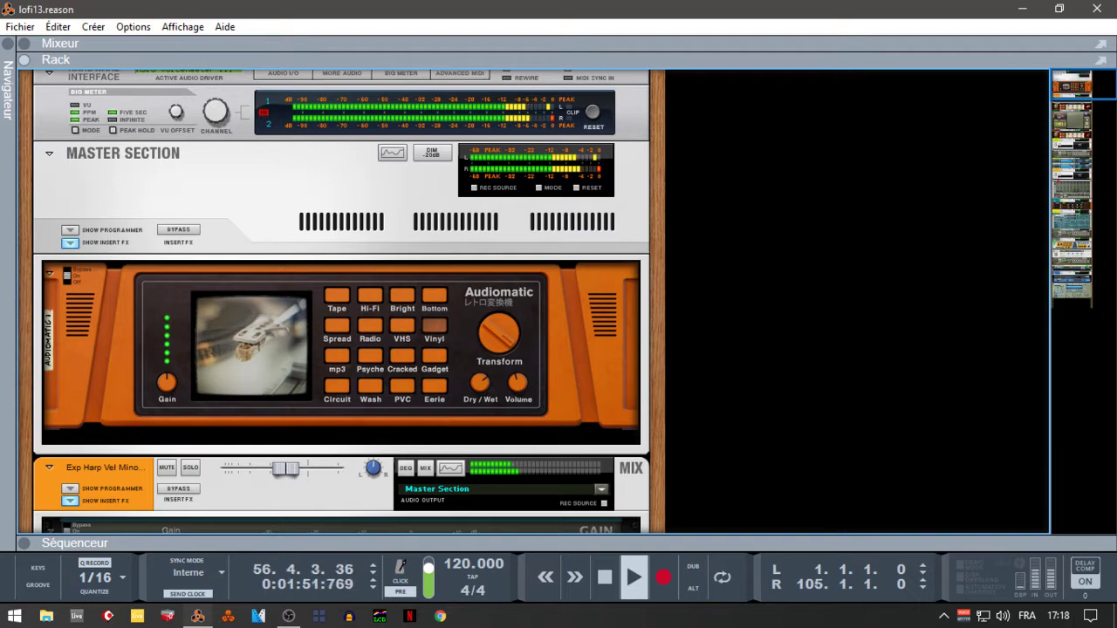
Zoom the sequencer out to fit the whole song arrangement and turn on loop playback
key(F7)
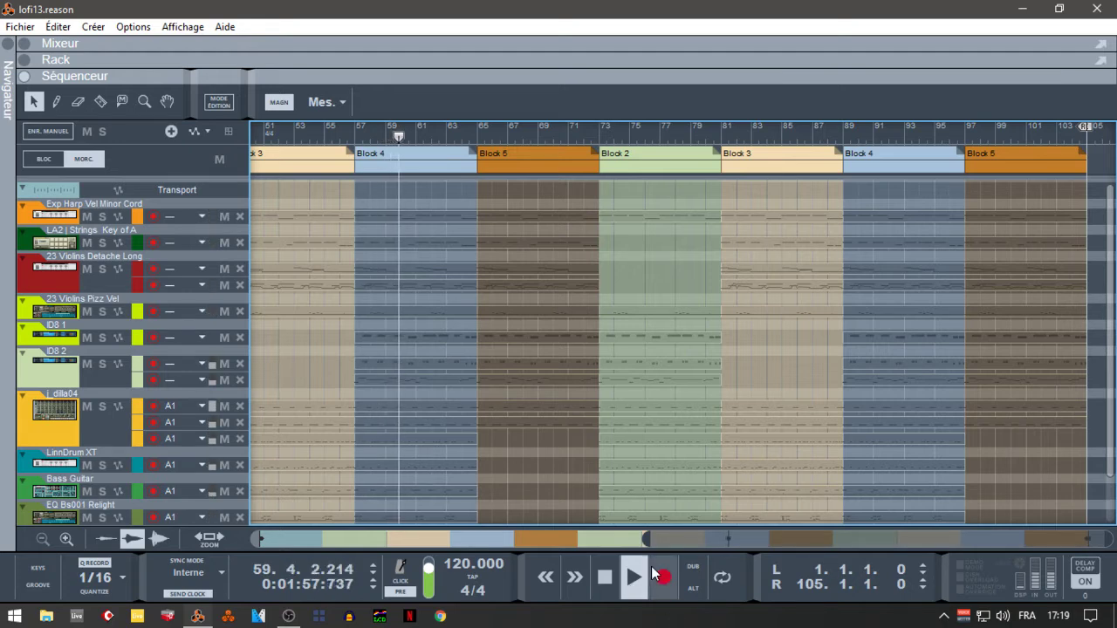
drag(649, 540, 233, 543)
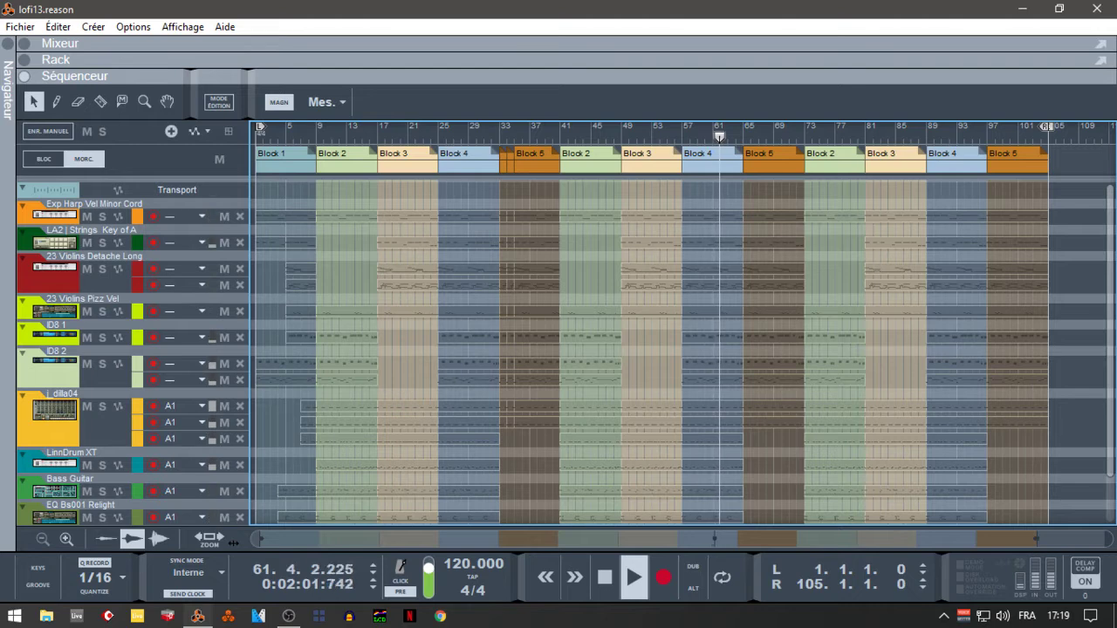
click(723, 577)
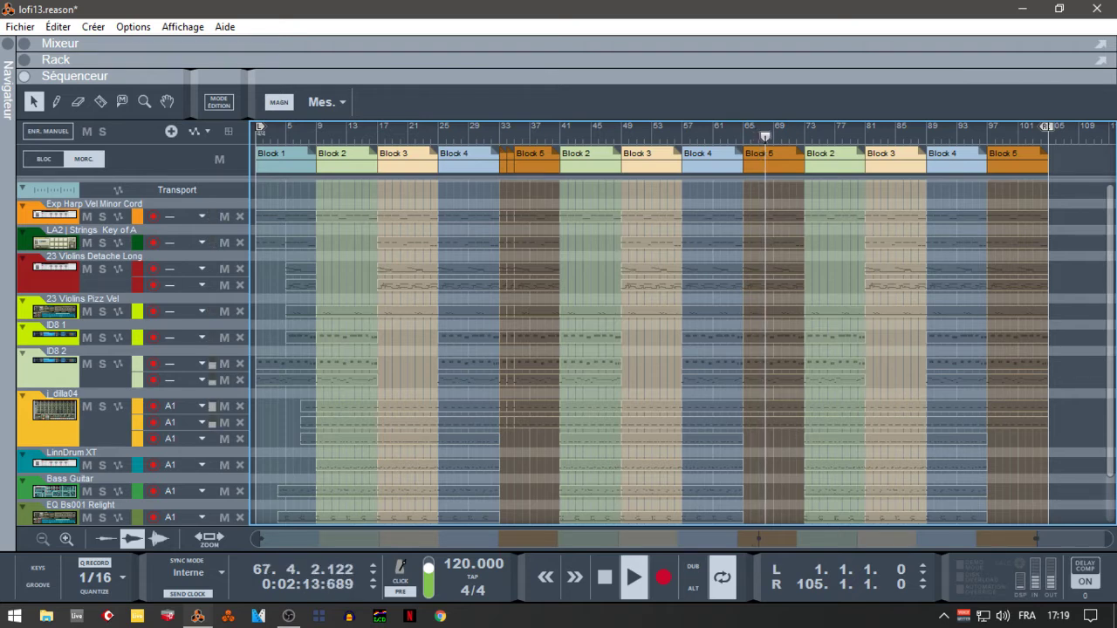
Look through the rack devices from the Master Section down to the 23 Violins Pizz and ID8 instruments
key(F6)
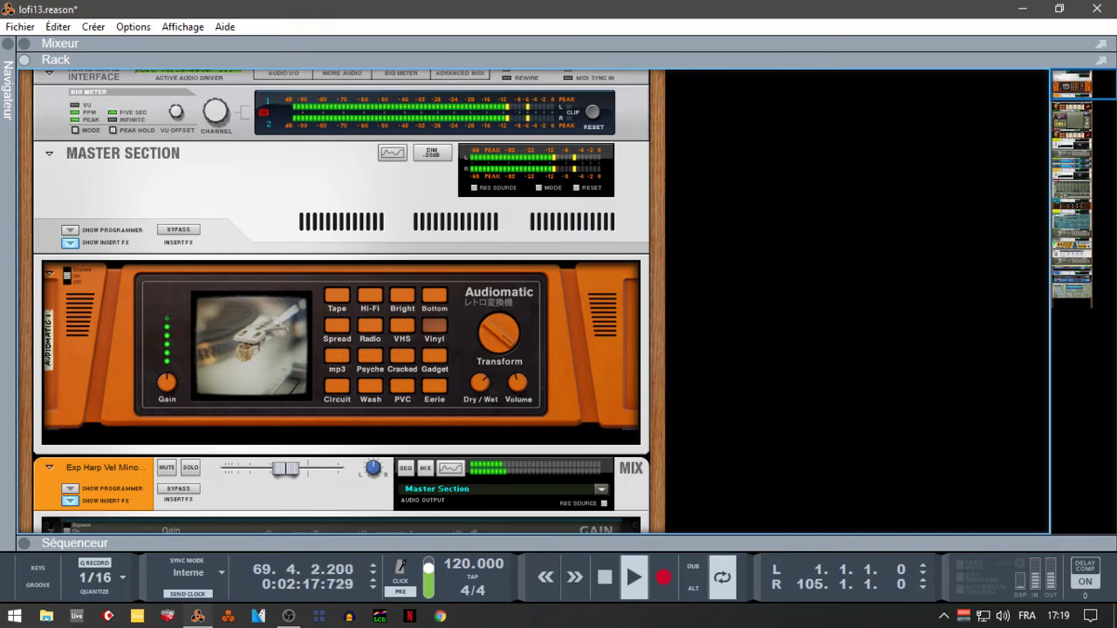
drag(1081, 81, 1094, 138)
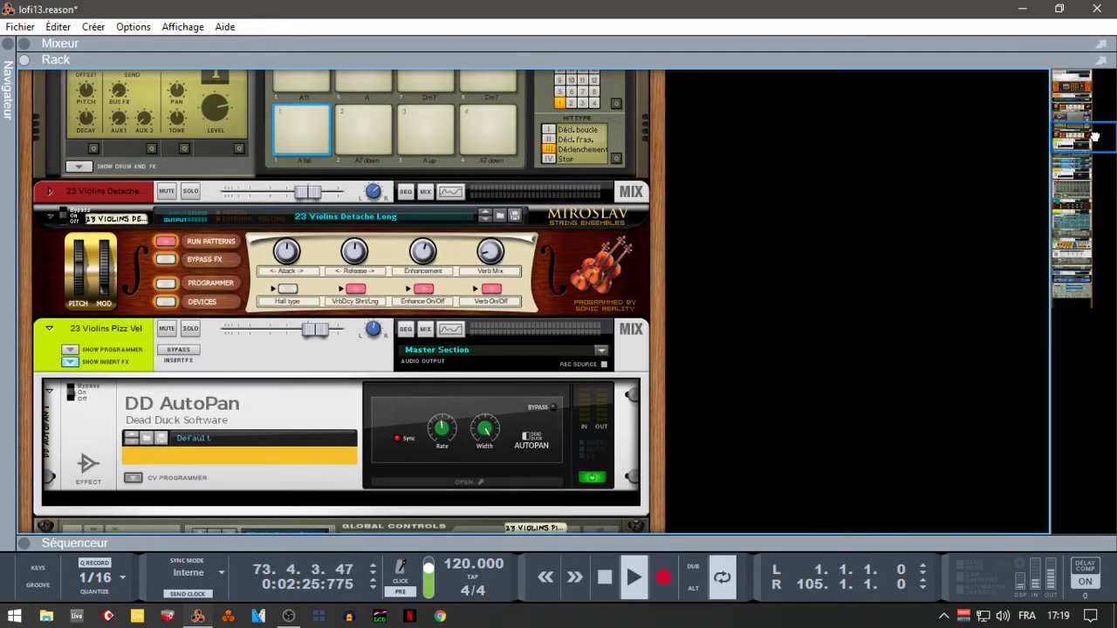
drag(1095, 137, 1095, 155)
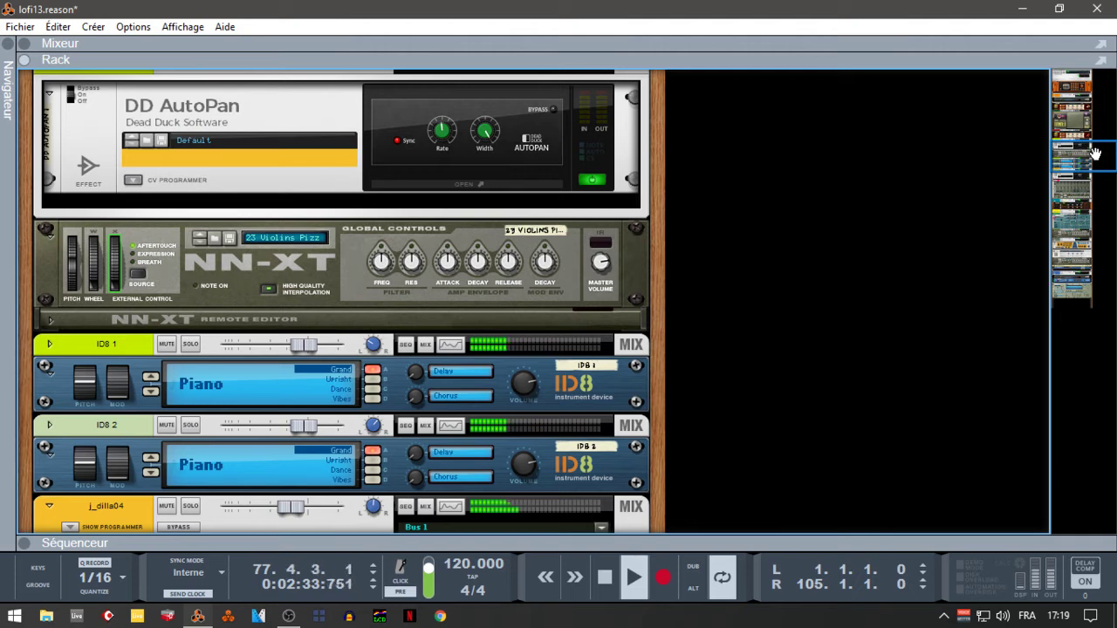
Open the Spectrum EQ window for the Master Section in the mixer and switch it to the West Coast Guit channel
key(F5)
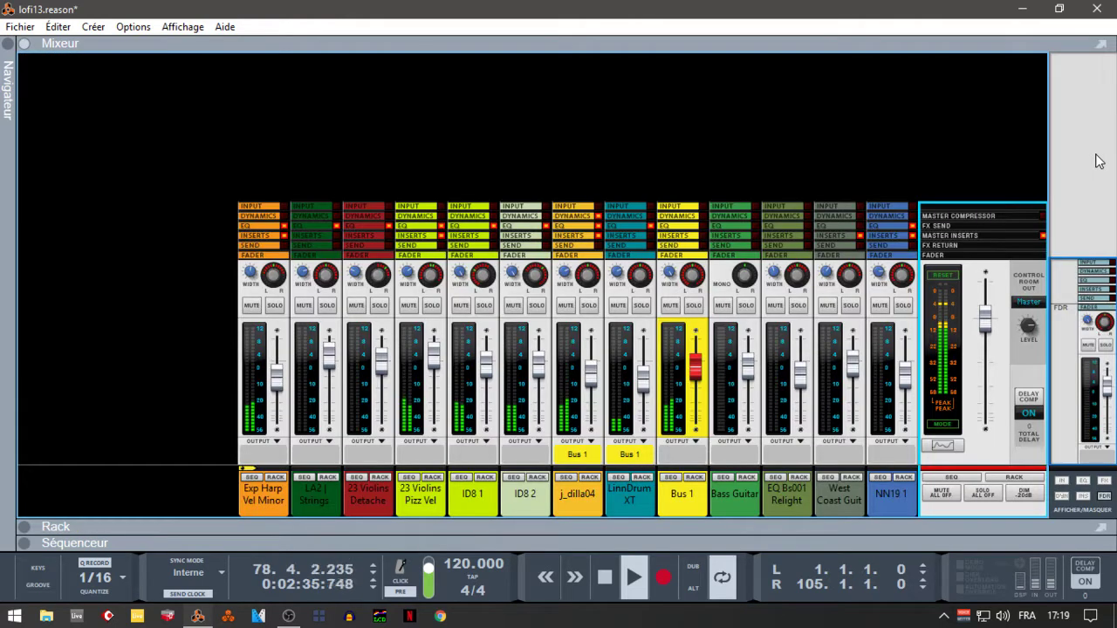
click(947, 447)
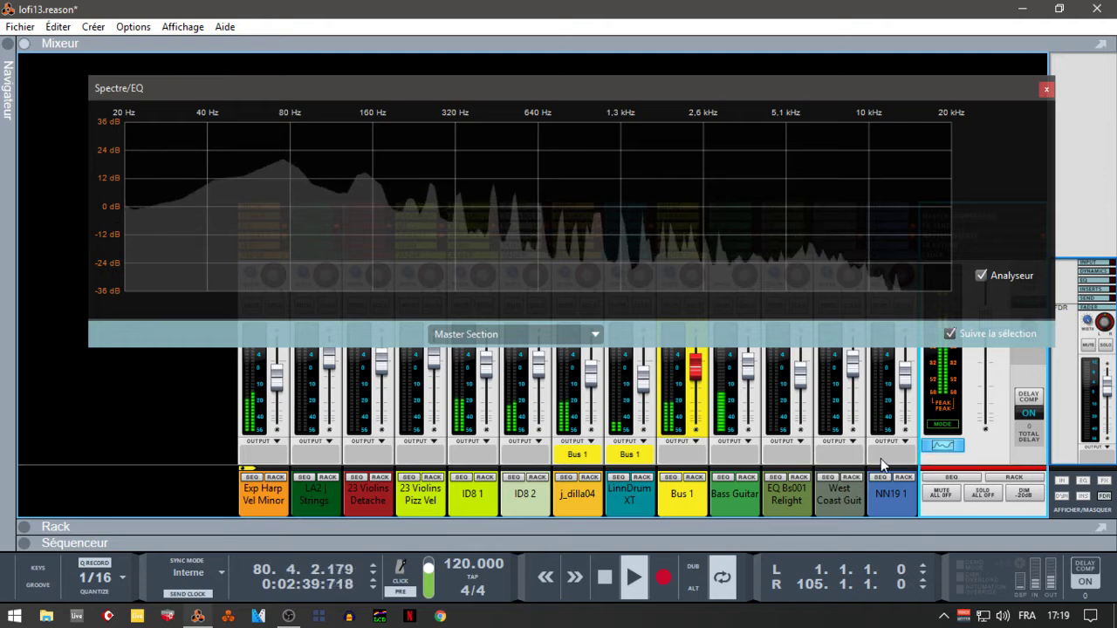
right_click(881, 460)
click(851, 456)
right_click(853, 456)
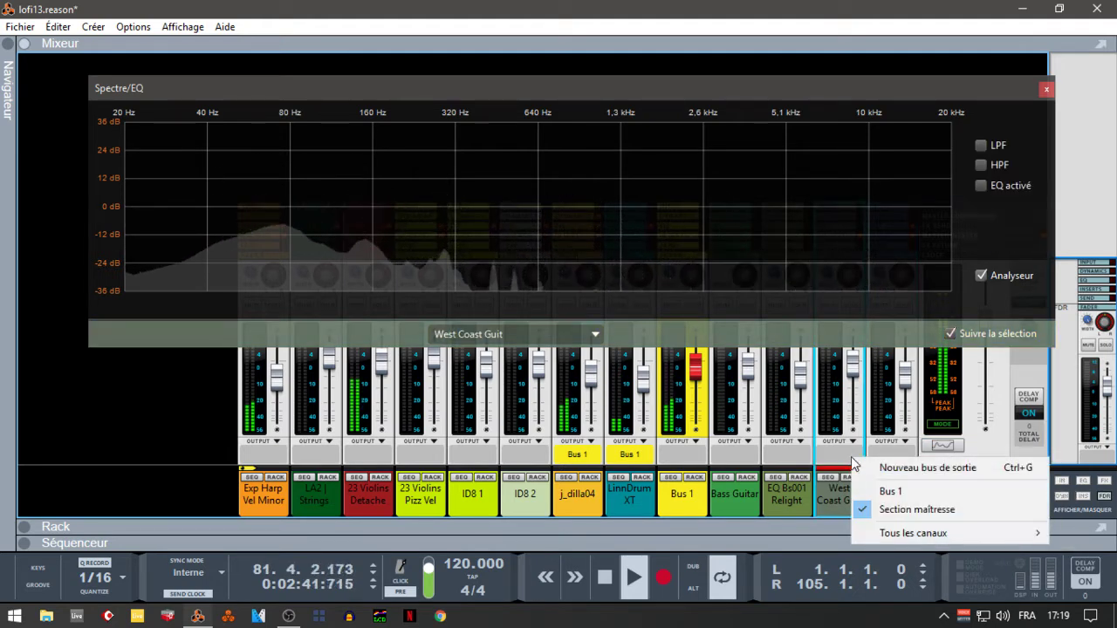
right_click(832, 460)
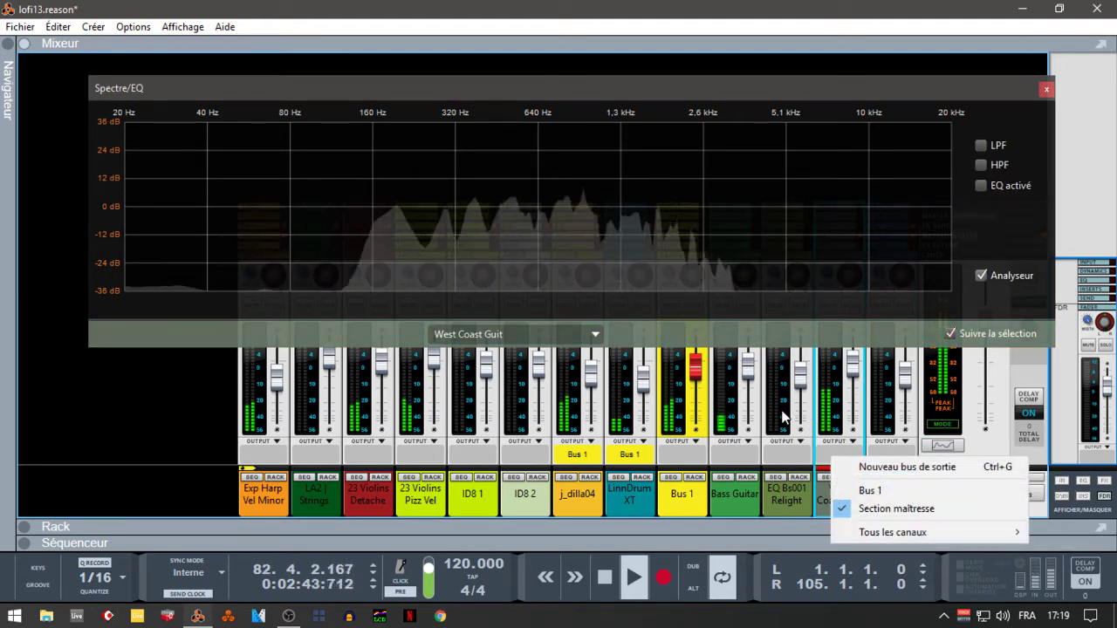
Examine the spectrum and EQ of the EQ Bs001 Relight, Bass Guitar, Bus 1, LinnDrum XT, j_dilla04 and ID8 2 channels
click(783, 417)
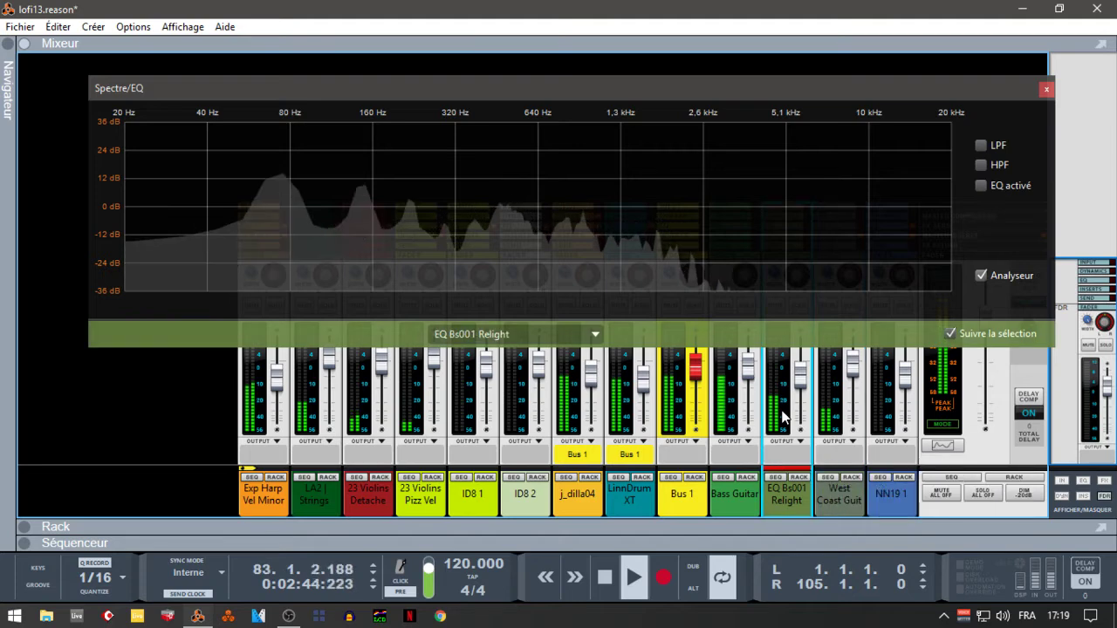
click(724, 410)
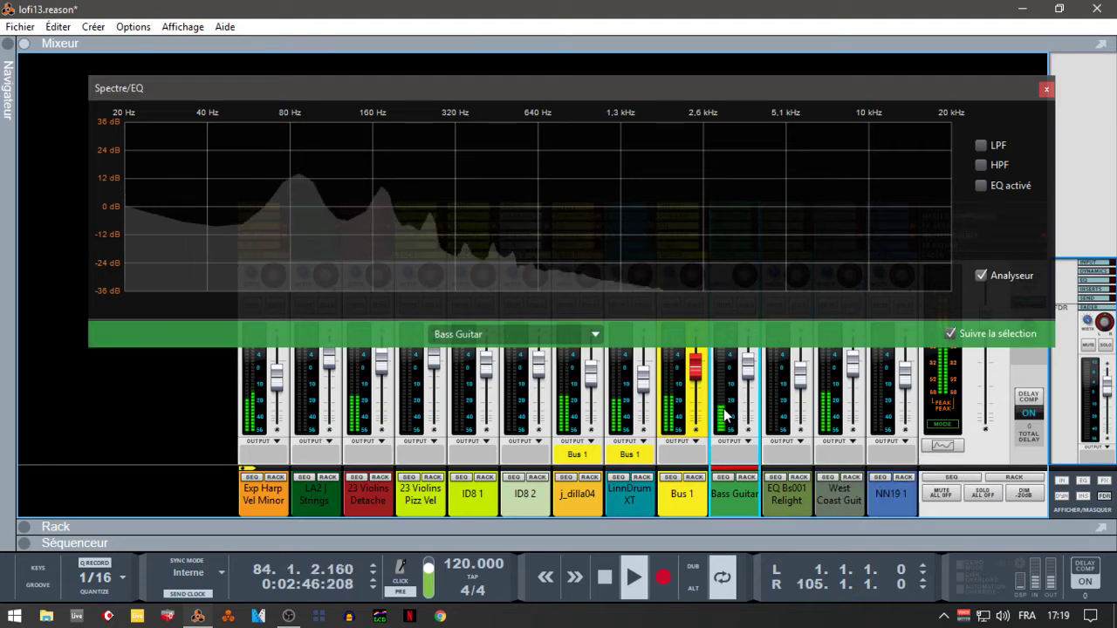
click(674, 404)
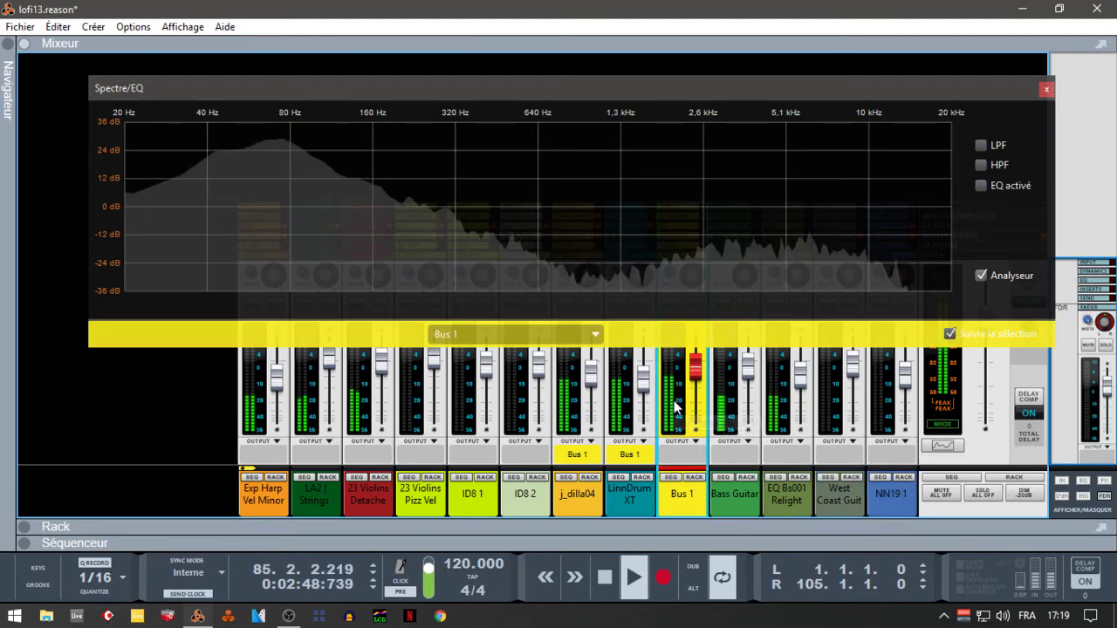
click(619, 401)
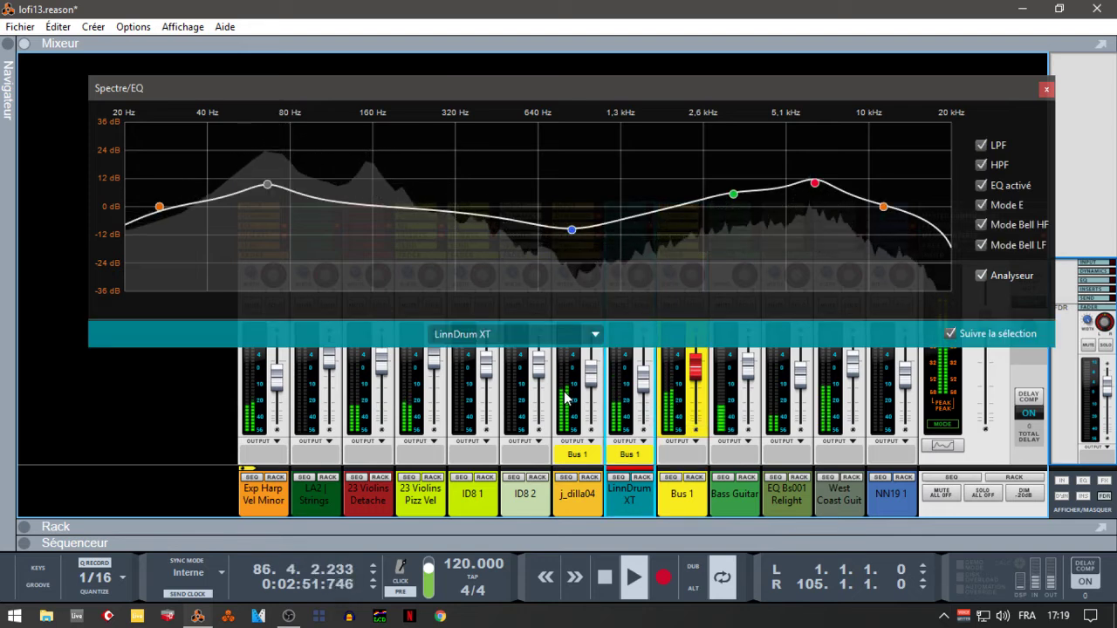
click(569, 401)
click(522, 400)
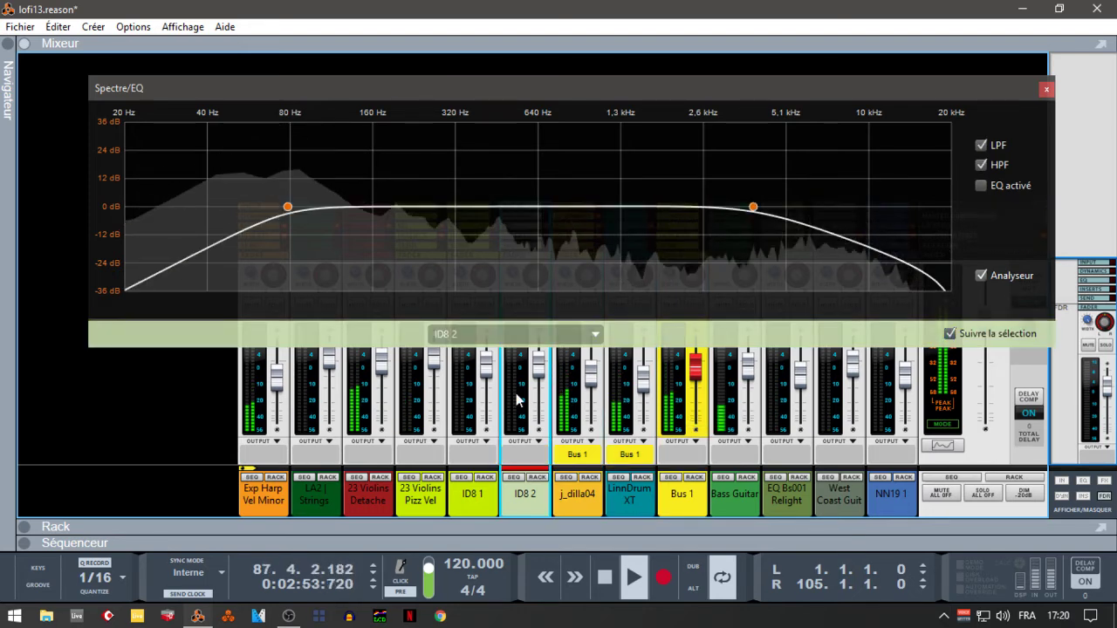
Examine the EQ curves of the 23 Violins Detache Long, Exp Harp and LA2 Strings channels, and close the Spectrum EQ window
click(355, 404)
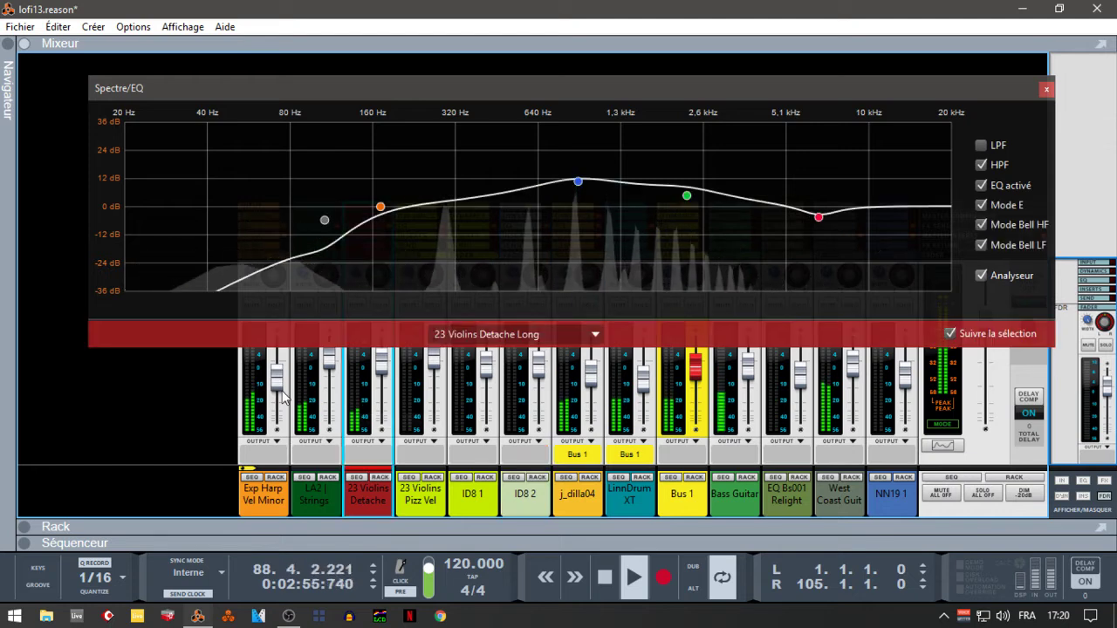
click(249, 395)
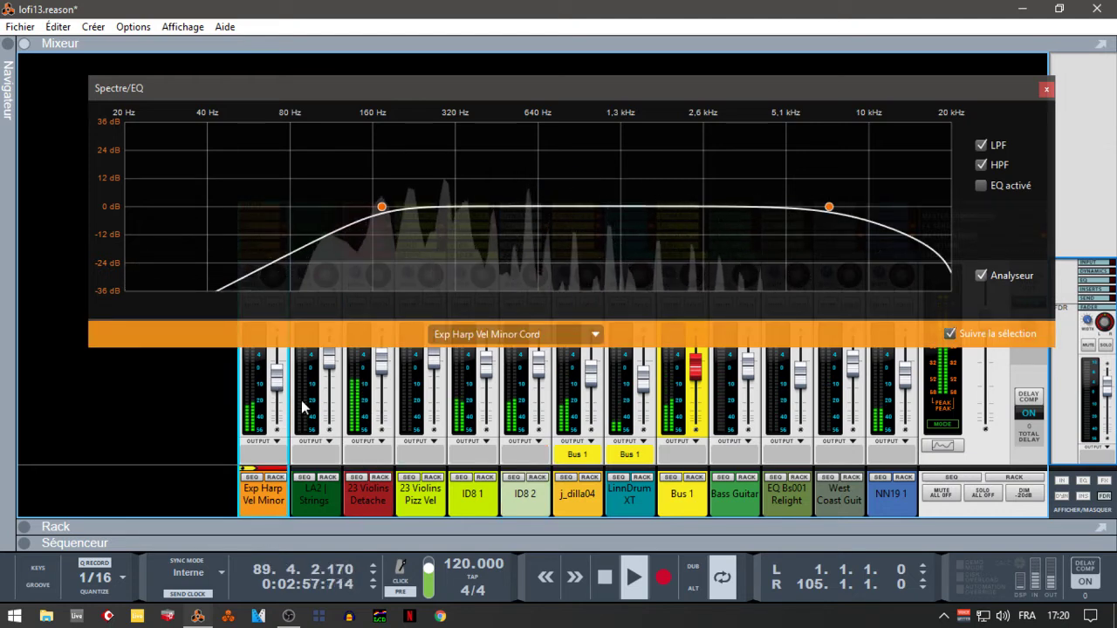
click(308, 408)
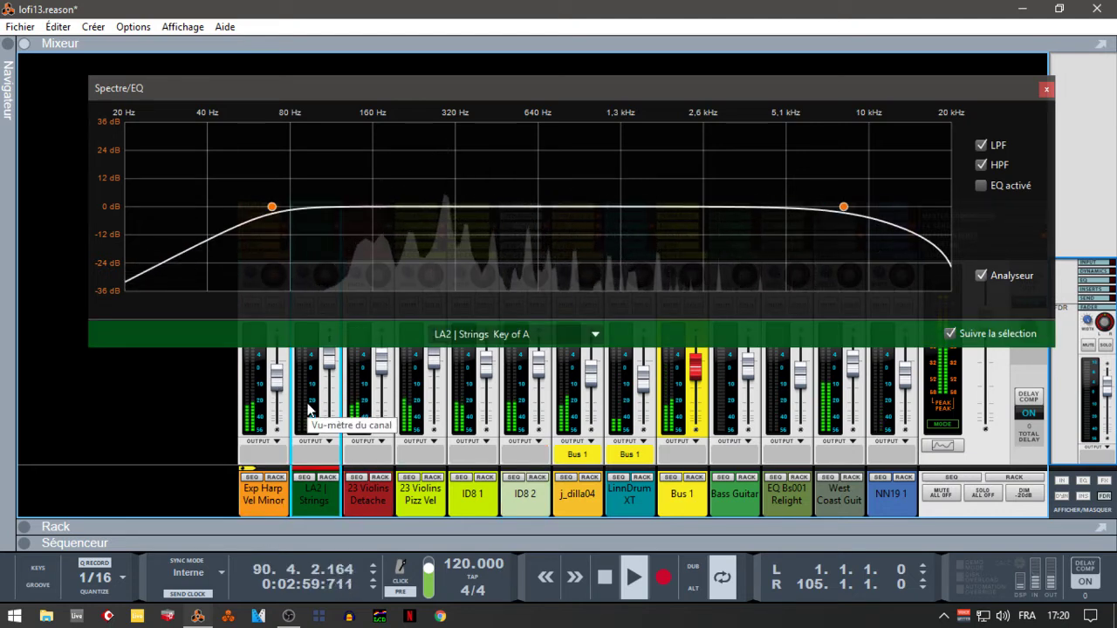
key(F7)
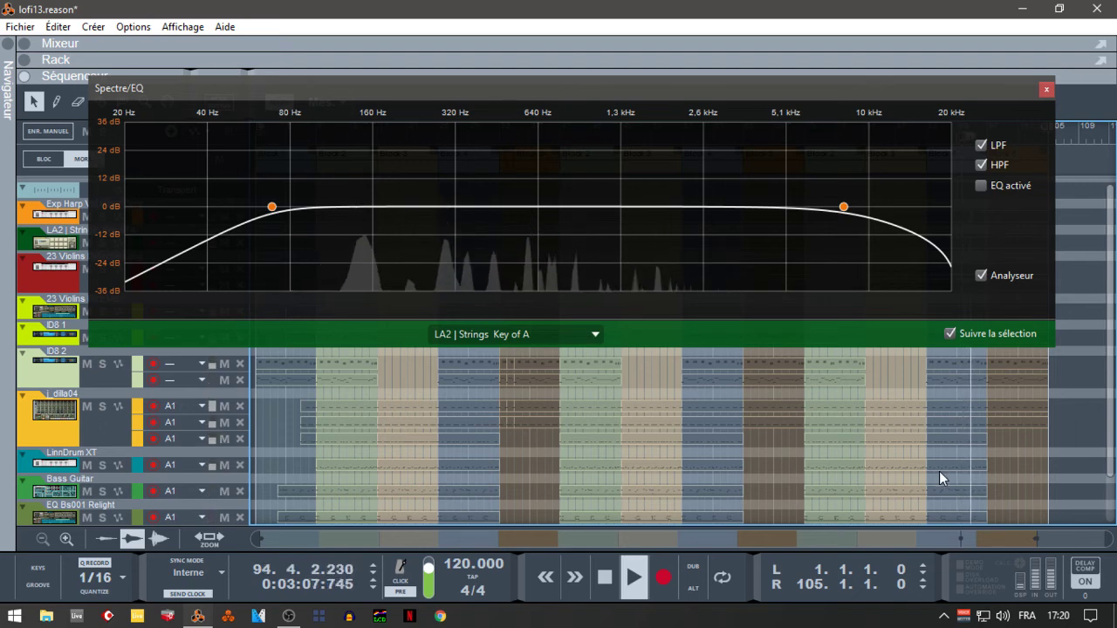
key(F5)
click(1045, 88)
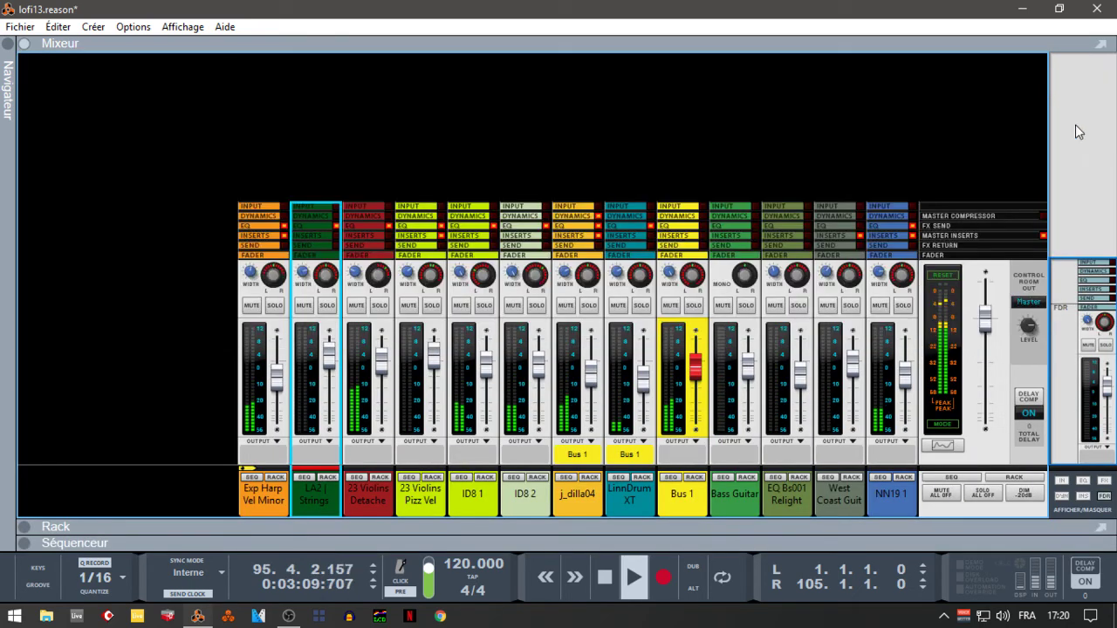